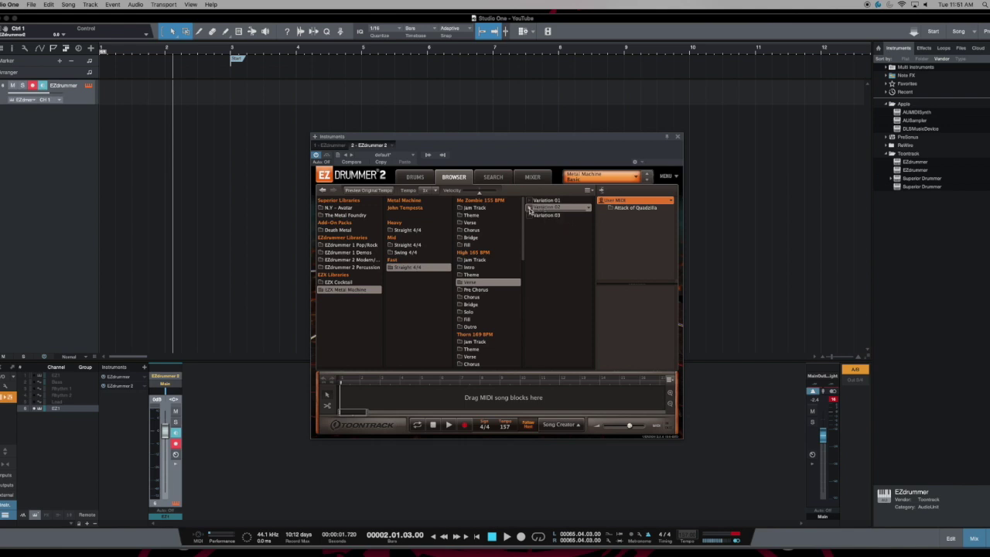
- Place the Variation 02 verse groove on the EZdrummer track at bar 3 and duplicate it directly after itself
{"action": "left_click_drag", "start_coordinate": [541, 211], "coordinate": [245, 98]}
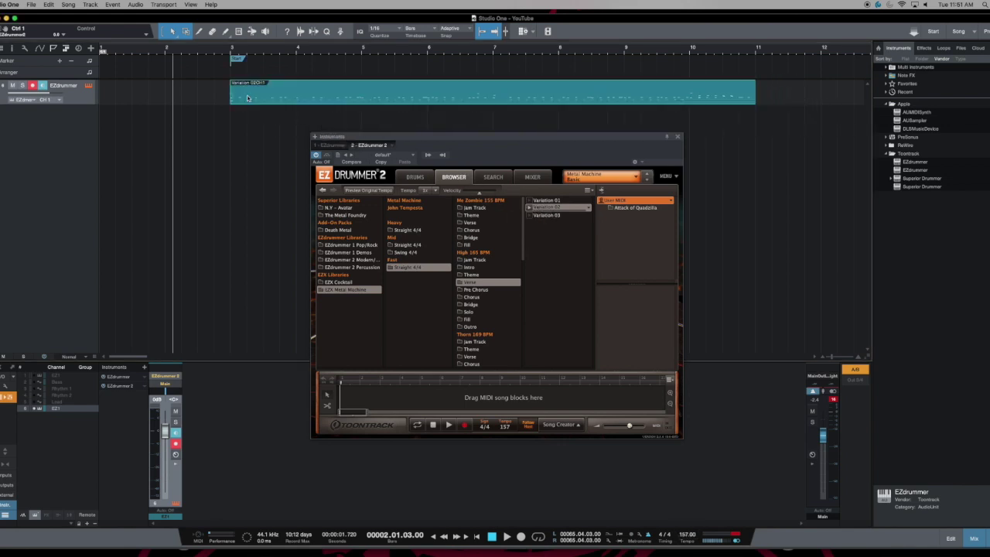
{"action": "left_click", "coordinate": [677, 137]}
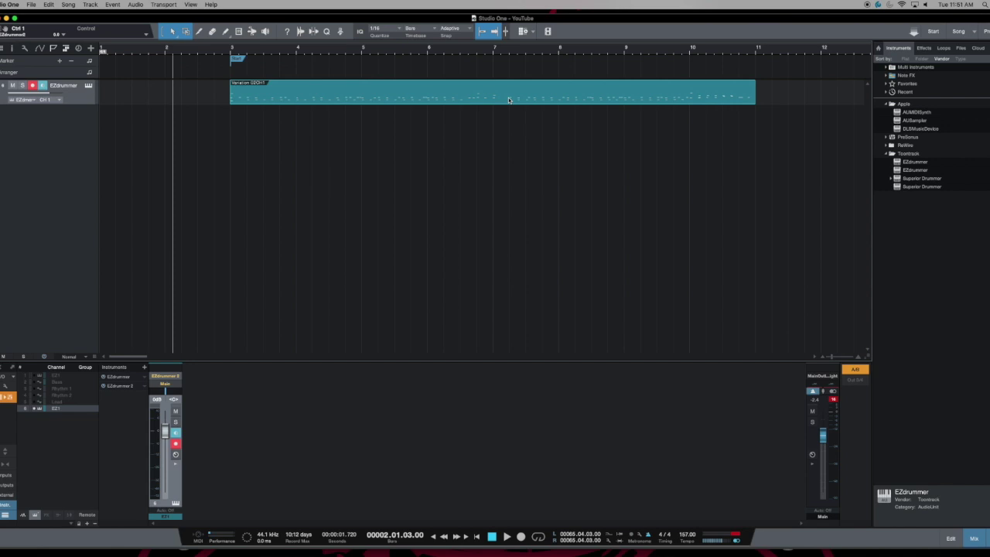
{"action": "key", "text": "d"}
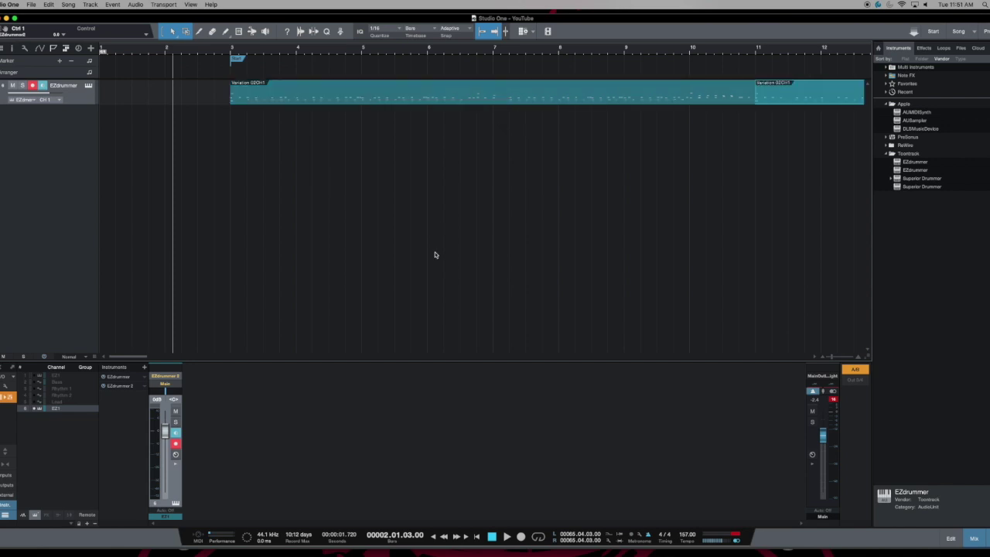
- Play back the drum part twice from bar 2, beat 2
{"action": "mouse_move", "coordinate": [139, 357]}
{"action": "left_mouse_down"}
{"action": "mouse_move", "coordinate": [162, 358]}
{"action": "mouse_move", "coordinate": [138, 361]}
{"action": "left_mouse_up"}
{"action": "left_click", "coordinate": [181, 52]}
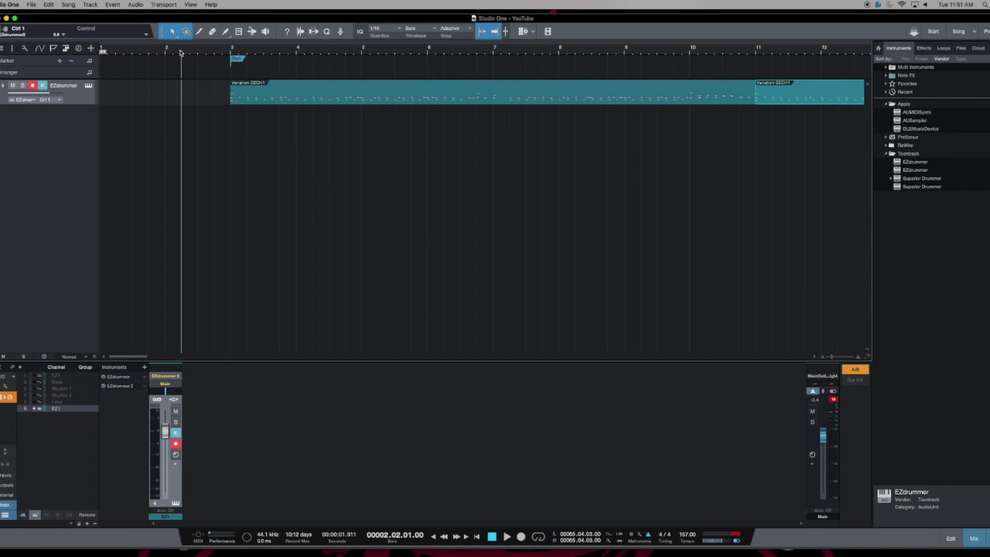
{"action": "key", "text": "space"}
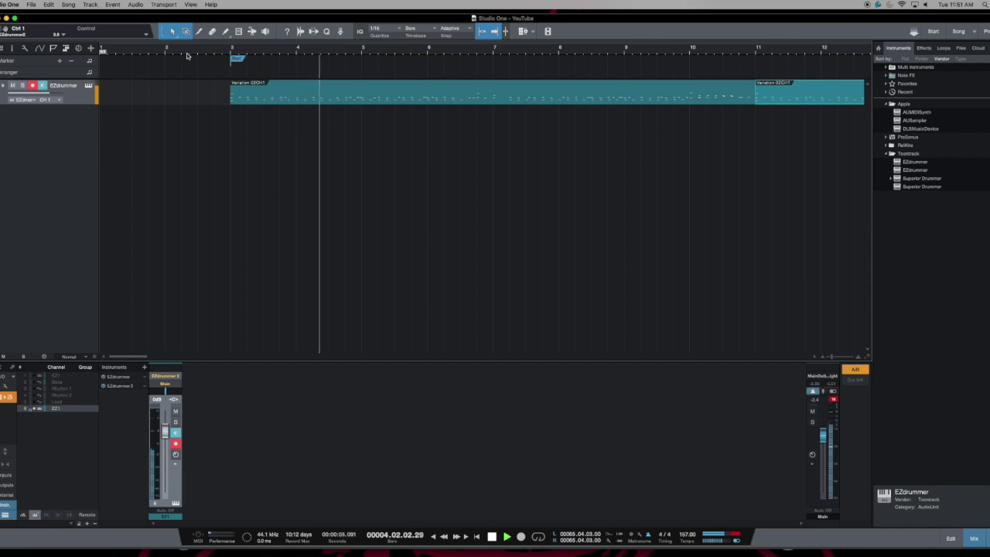
{"action": "key", "text": "space"}
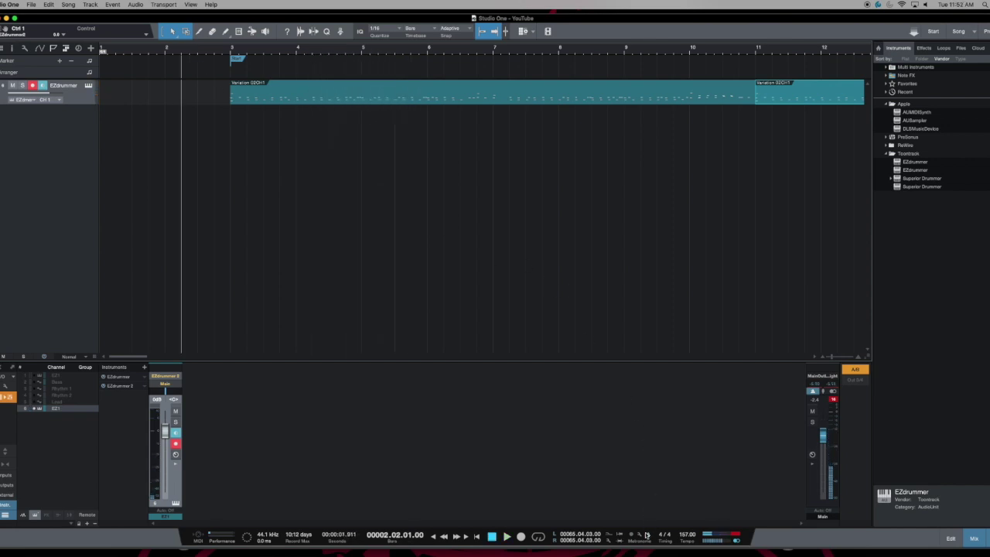
{"action": "key", "text": "space"}
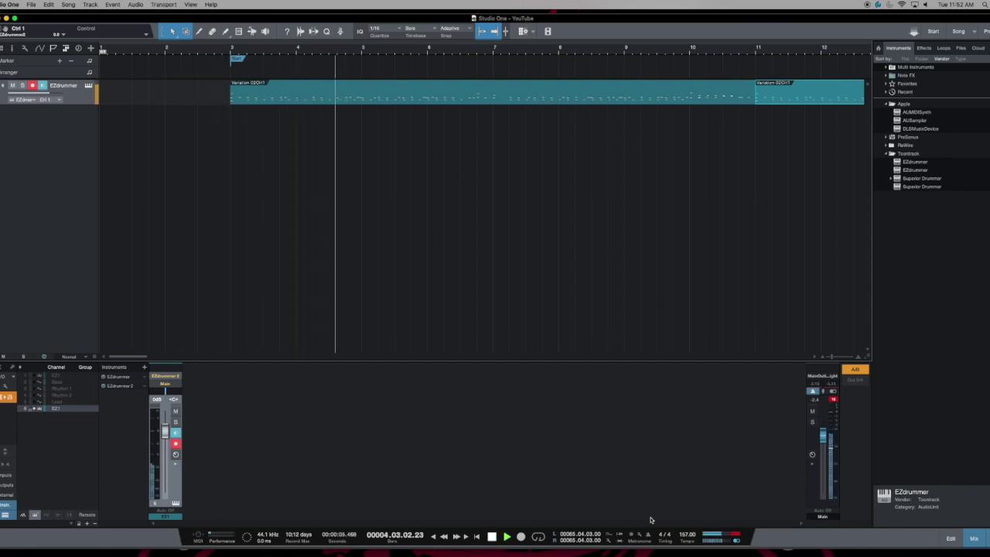
{"action": "key", "text": "space"}
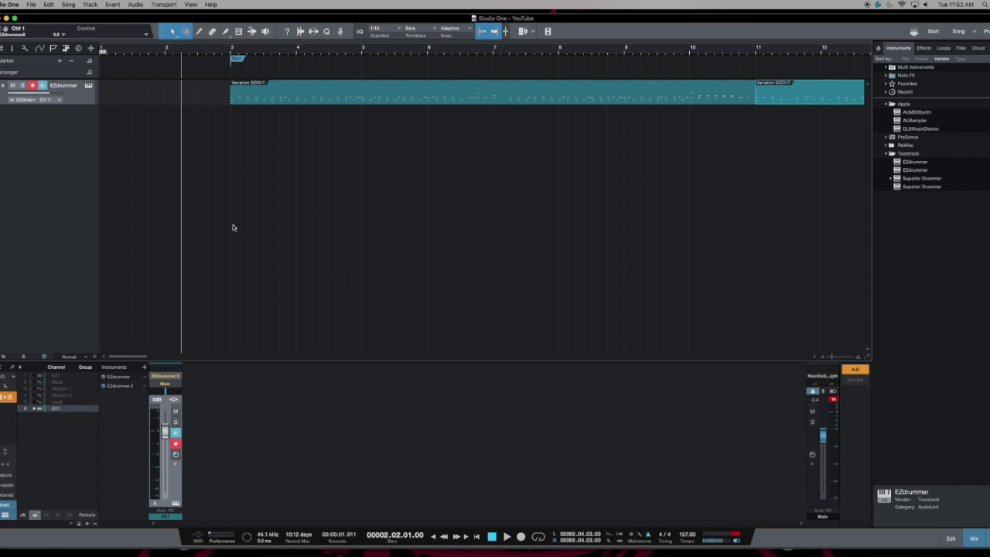
- Play the drum part from bar 1, beat 3 to hear a longer lead-in, and stop playback
{"action": "left_click", "coordinate": [133, 51]}
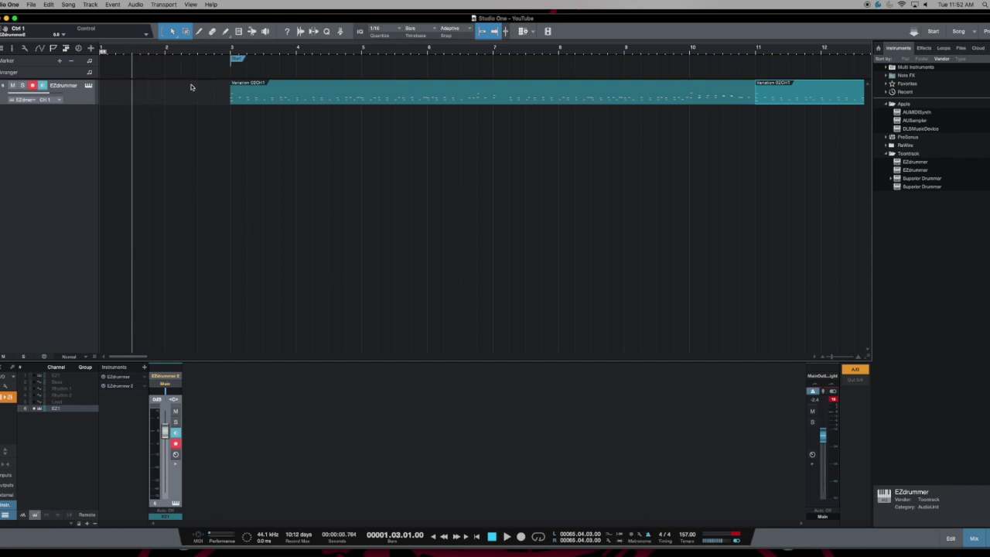
{"action": "key", "text": "space"}
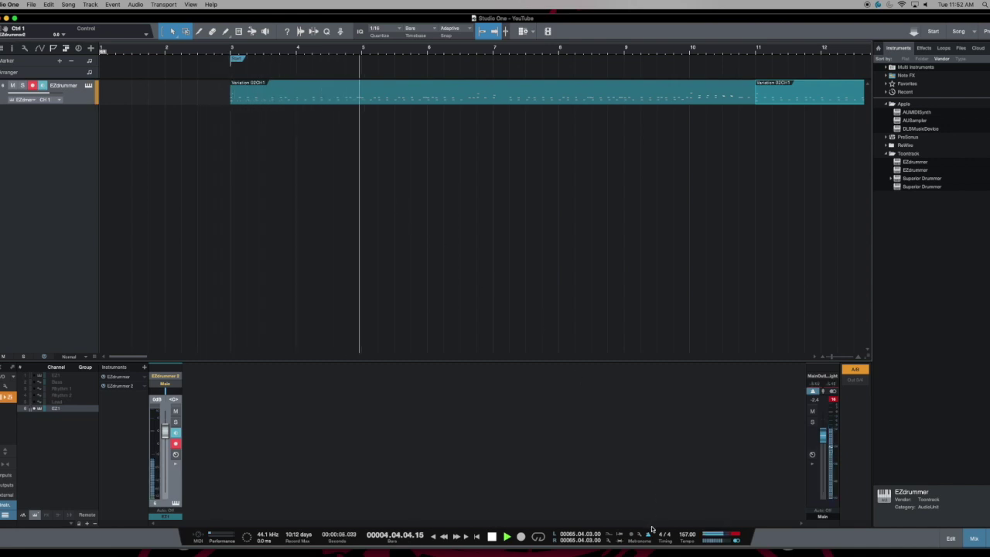
{"action": "left_click", "coordinate": [491, 535]}
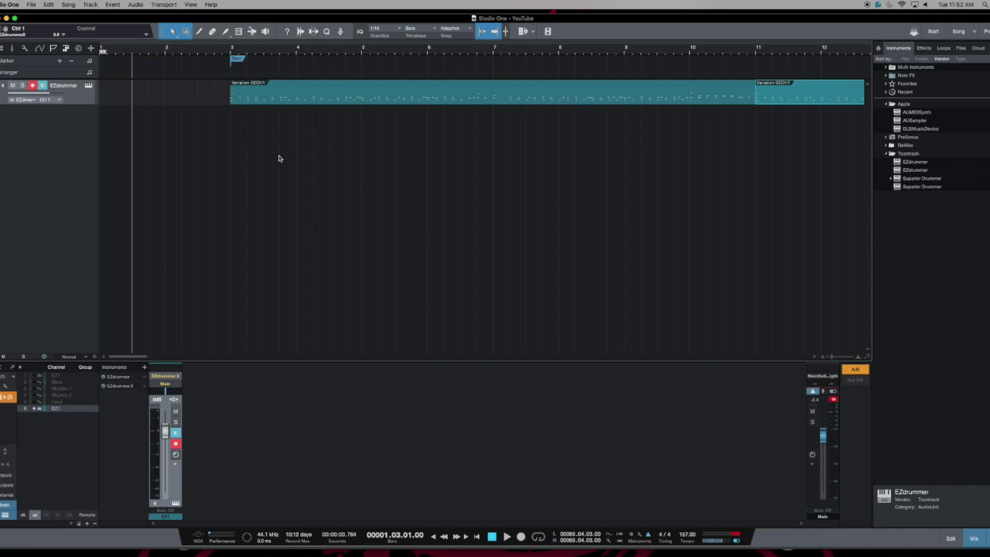
- Add one mono audio track named Rhythm 1 with Input L as its input and Main as its output
{"action": "left_click", "coordinate": [96, 6]}
{"action": "left_click", "coordinate": [99, 16]}
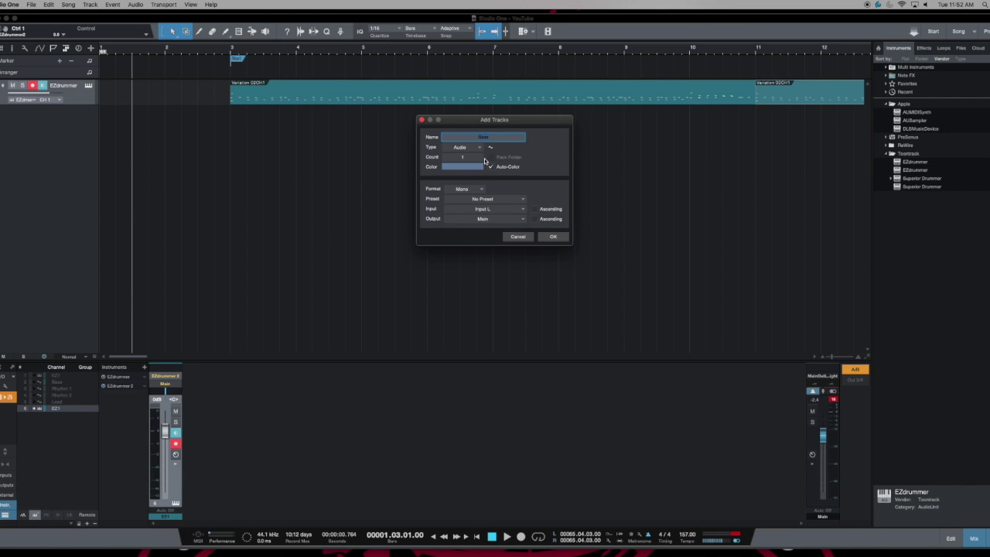
{"action": "type", "text": "Rhythm"}
{"action": "key", "text": "Return"}
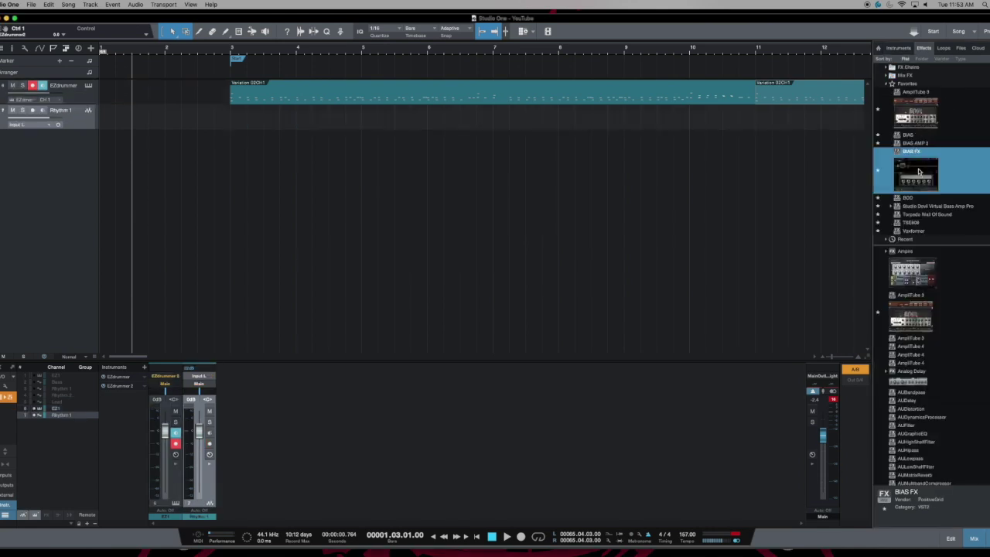
- Insert BIAS FX on the Rhythm 1 track and load the Metal Tread preset from Metal Tones
{"action": "left_click_drag", "start_coordinate": [920, 172], "coordinate": [501, 124]}
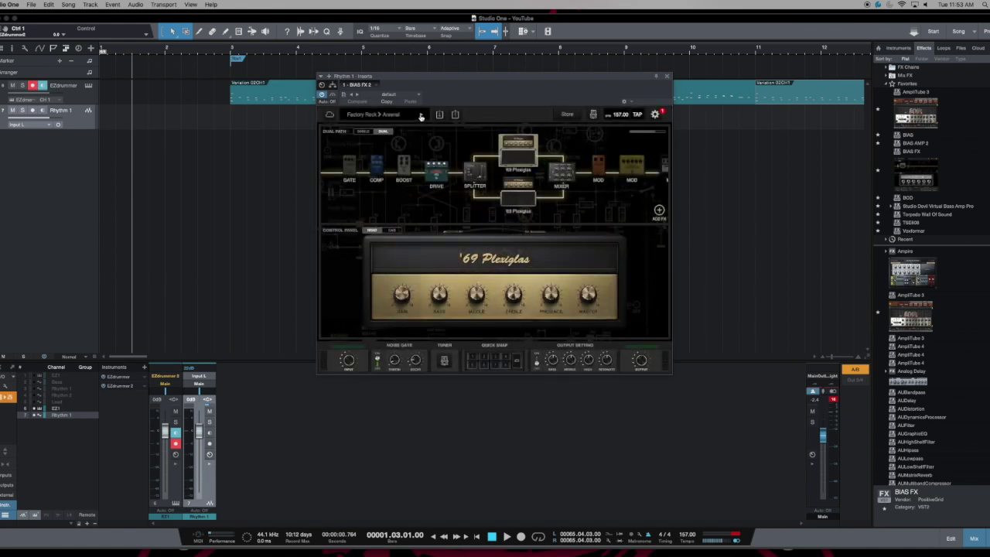
{"action": "left_click", "coordinate": [420, 116]}
{"action": "mouse_move", "coordinate": [386, 194]}
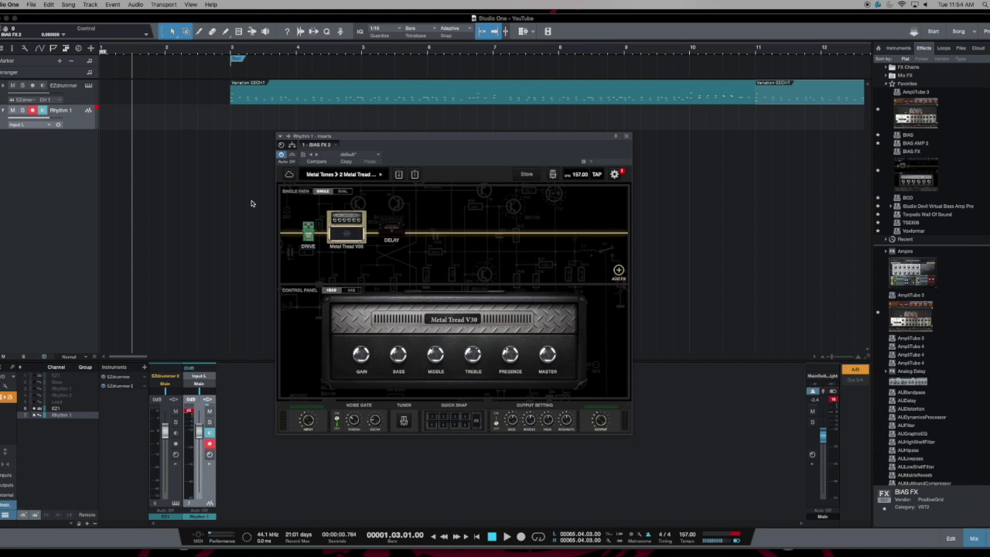
- Record the rhythm guitar part on the Rhythm 1 track alongside the drums
{"action": "left_click", "coordinate": [520, 536]}
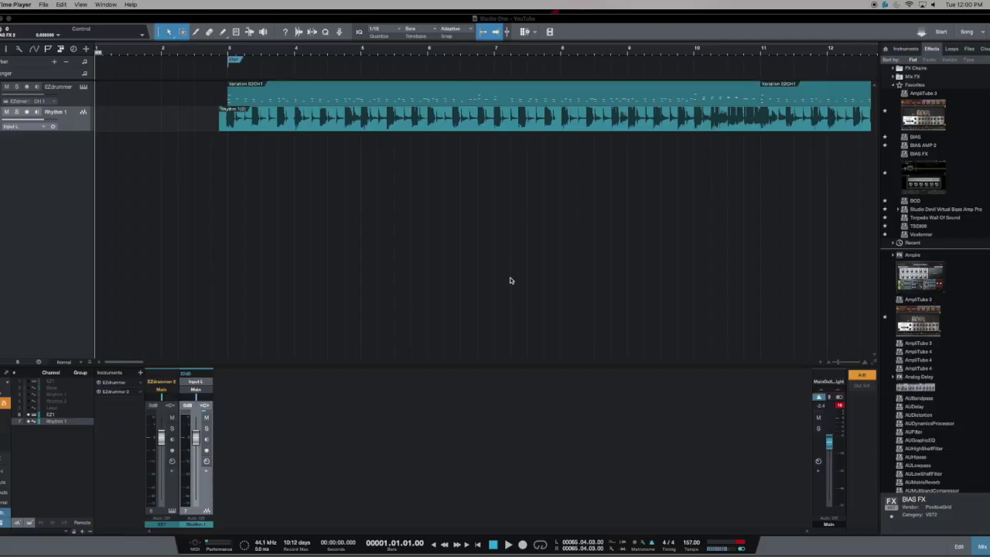
{"action": "left_click", "coordinate": [436, 129]}
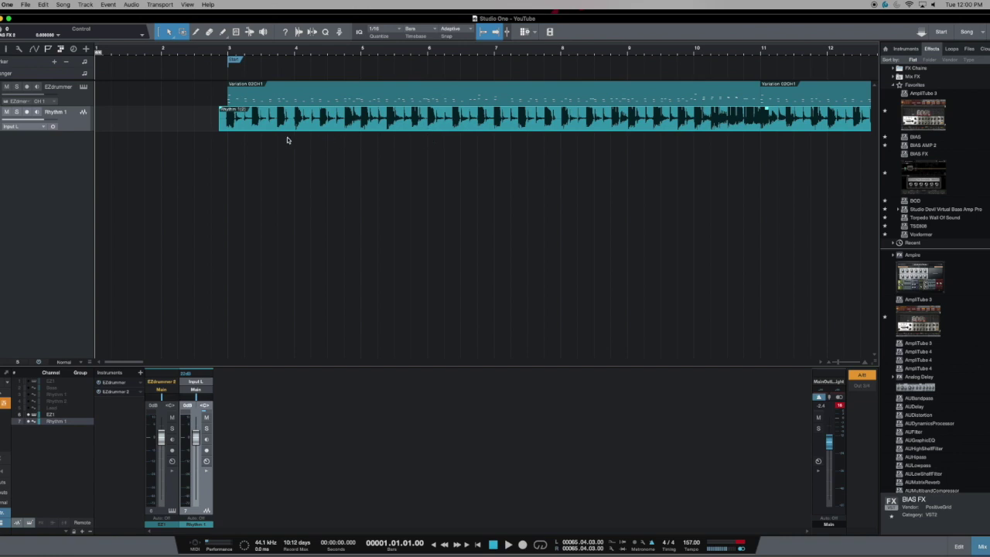
{"action": "right_click", "coordinate": [76, 127]}
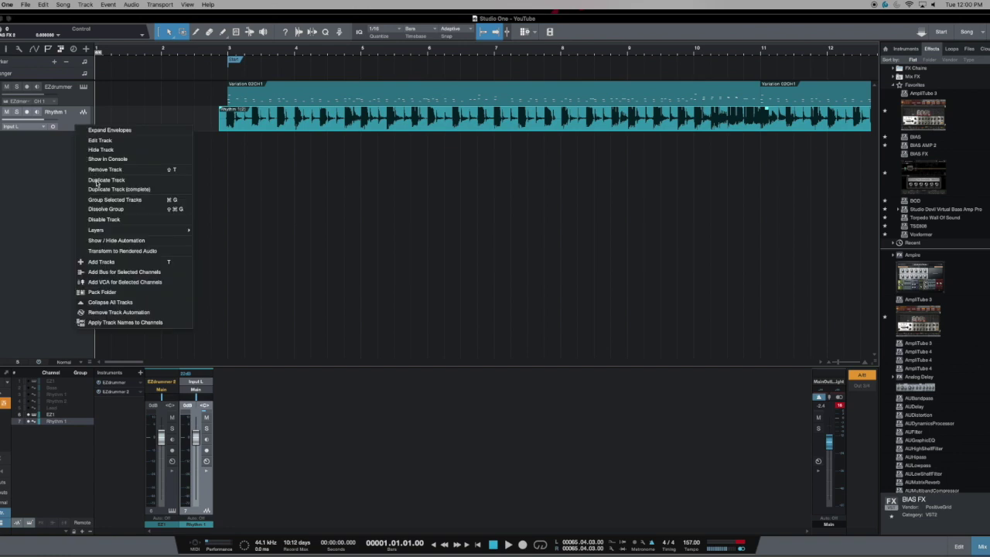
{"action": "left_click", "coordinate": [75, 117]}
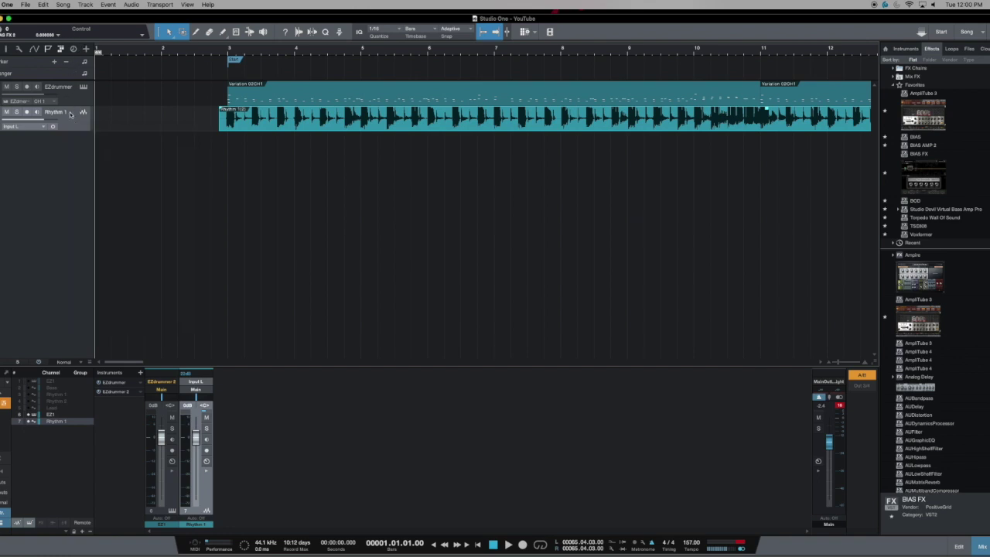
{"action": "right_click", "coordinate": [74, 127]}
{"action": "left_click", "coordinate": [73, 124]}
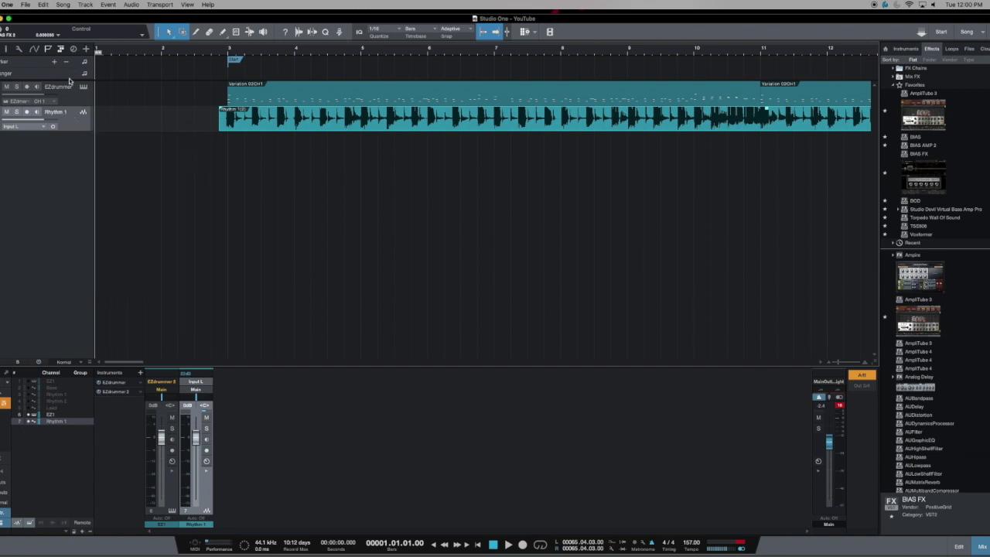
- Add one mono audio track named Lead with Input L as its input and Main as its output
{"action": "left_click", "coordinate": [68, 6]}
{"action": "left_click", "coordinate": [87, 15]}
{"action": "type", "text": "Lead"}
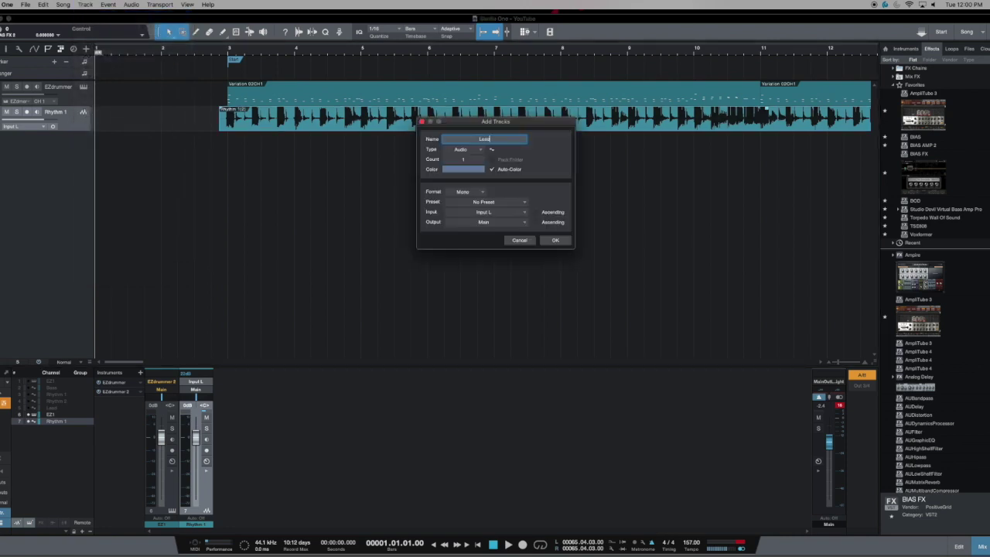
{"action": "key", "text": "Tab"}
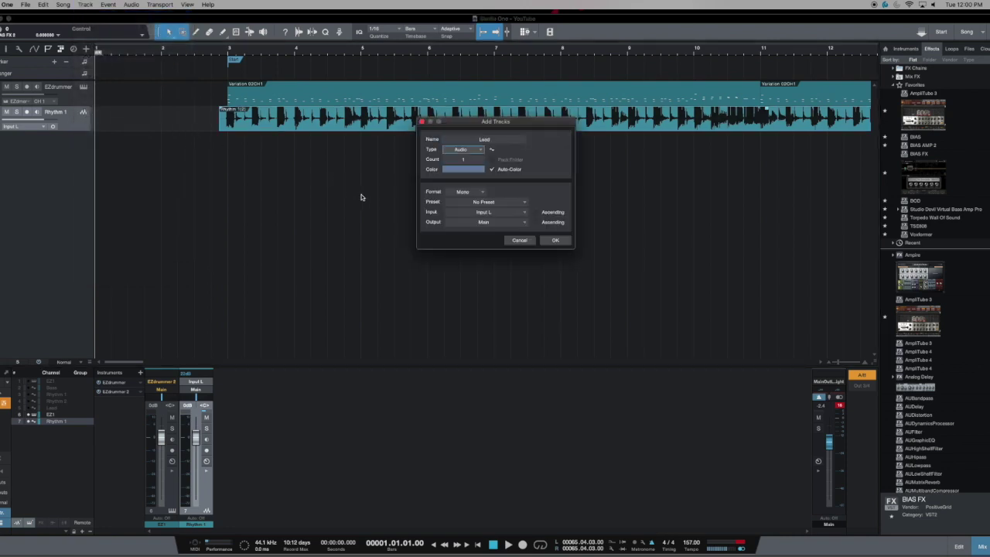
{"action": "left_click", "coordinate": [550, 240]}
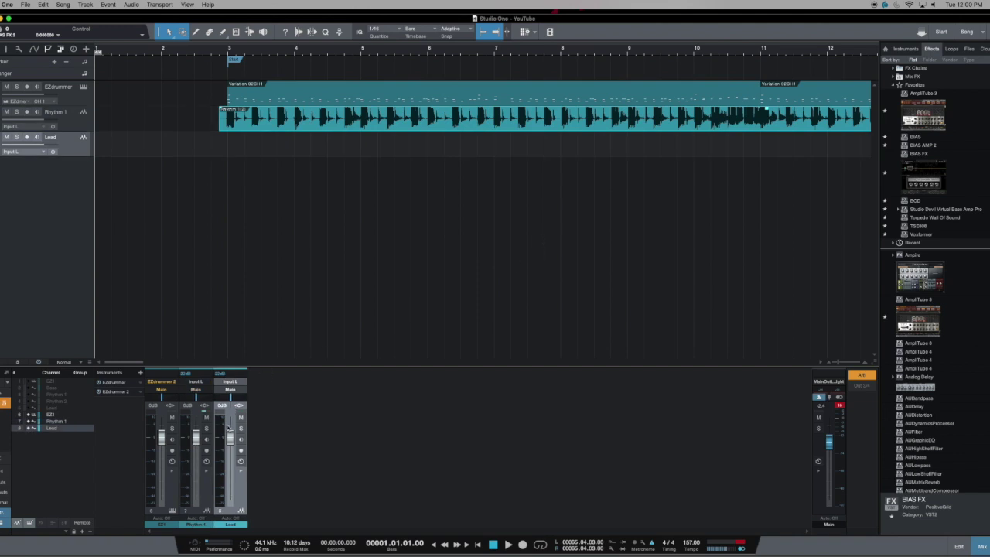
- Expand the Rhythm 1 and Lead channels and copy the BIAS FX 2 insert from Rhythm 1 to Lead
{"action": "left_click", "coordinate": [206, 473]}
{"action": "left_click", "coordinate": [284, 470]}
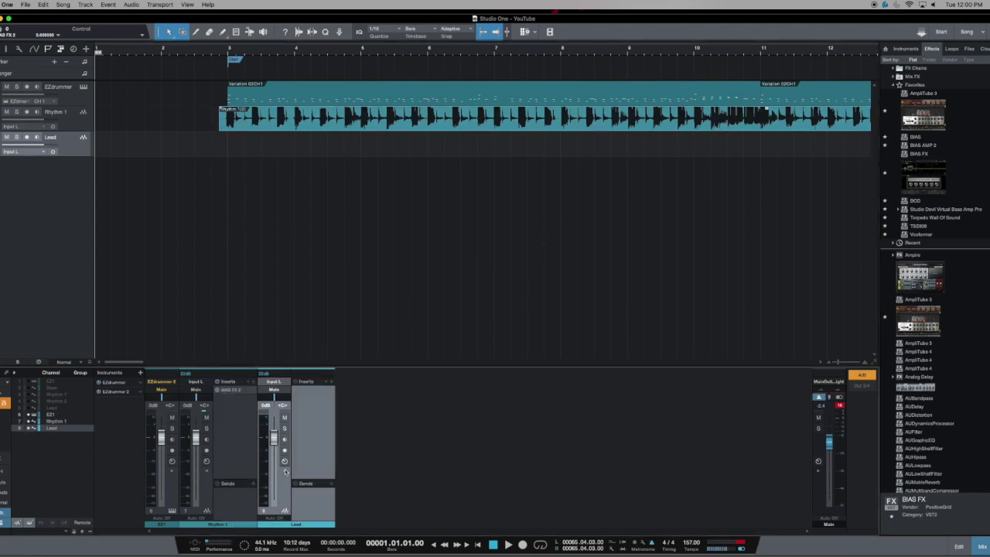
{"action": "left_click_drag", "start_coordinate": [228, 390], "coordinate": [312, 397]}
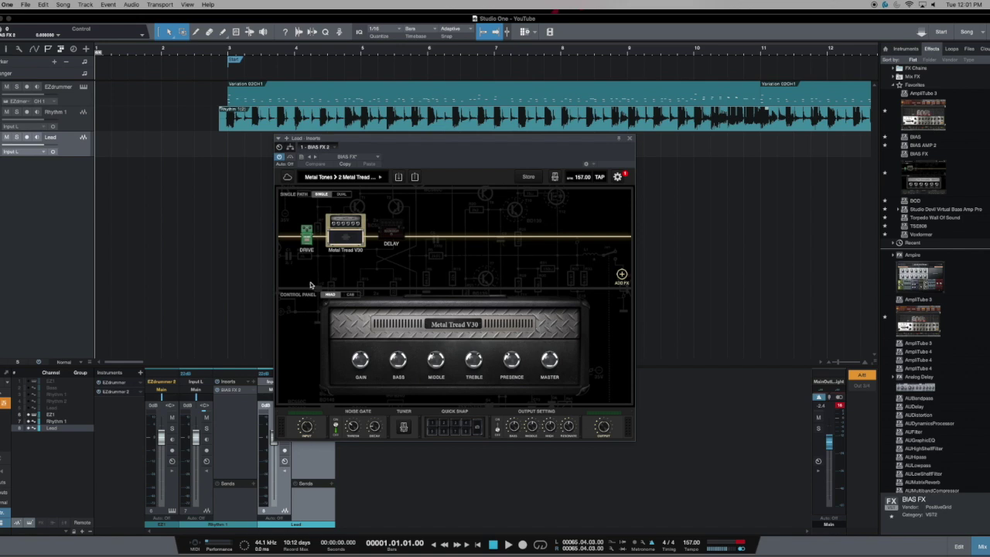
- Enable the delay pedal in the Lead track's BIAS FX 2 chain, reselect the Metal Tread V30 amp and close the plug-in
{"action": "left_click", "coordinate": [387, 240]}
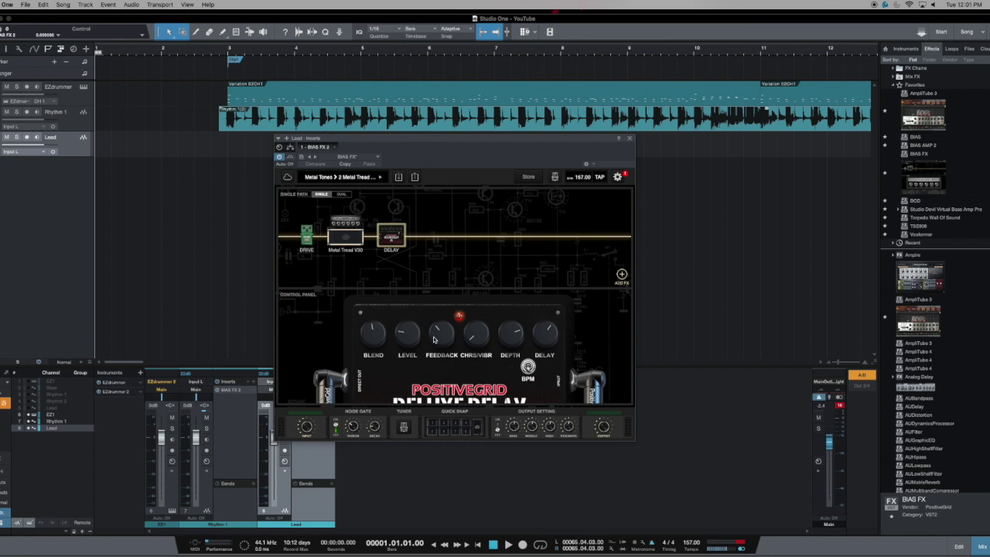
{"action": "mouse_move", "coordinate": [344, 247]}
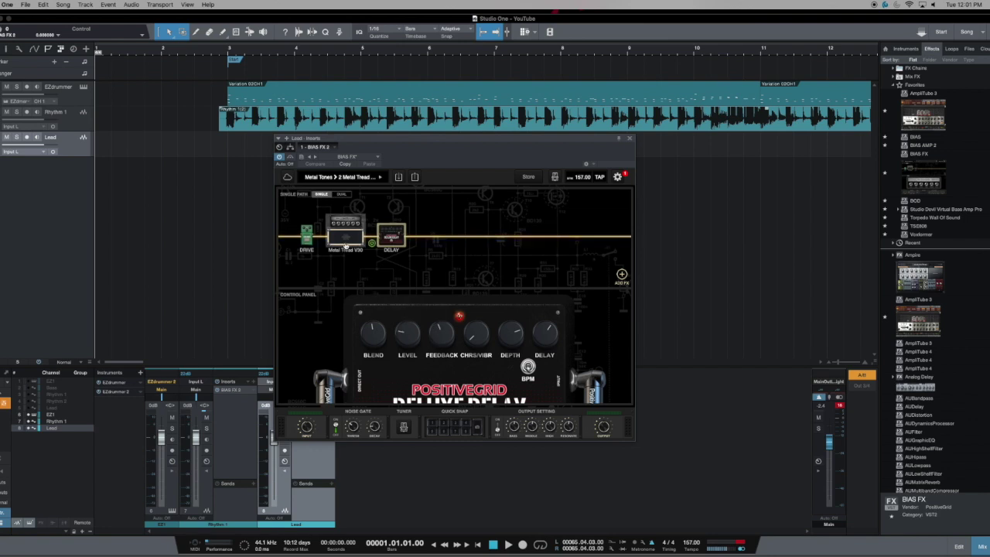
{"action": "left_click", "coordinate": [344, 245]}
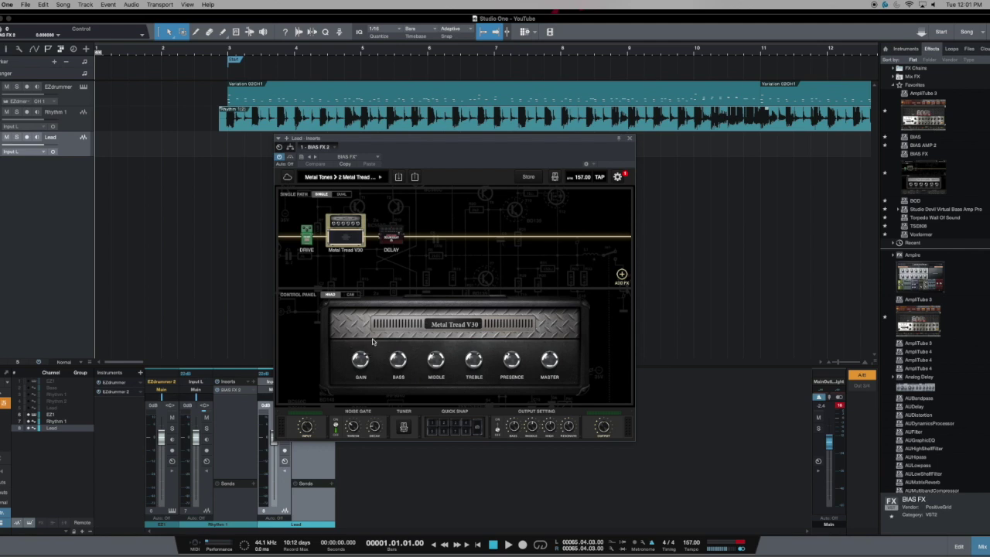
{"action": "left_click", "coordinate": [630, 140]}
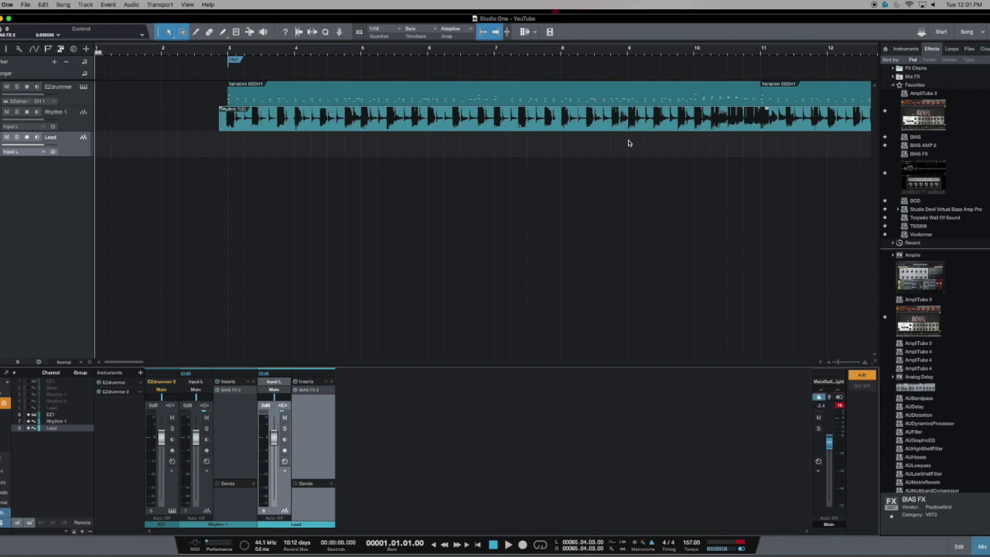
- Trim the start of the Rhythm 1 recording to bar 3 and set the playback position there
{"action": "left_click_drag", "start_coordinate": [139, 363], "coordinate": [166, 364]}
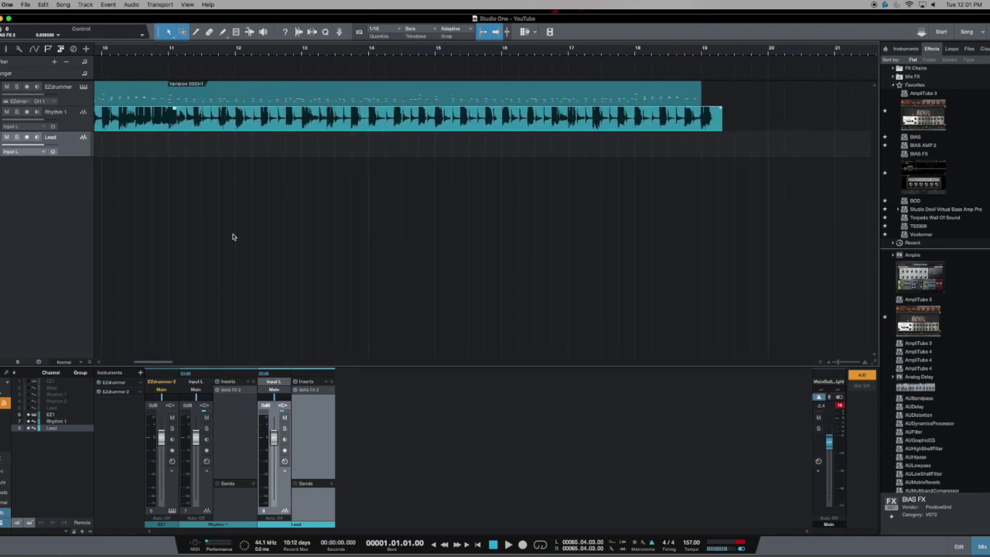
{"action": "left_click_drag", "start_coordinate": [172, 362], "coordinate": [141, 363]}
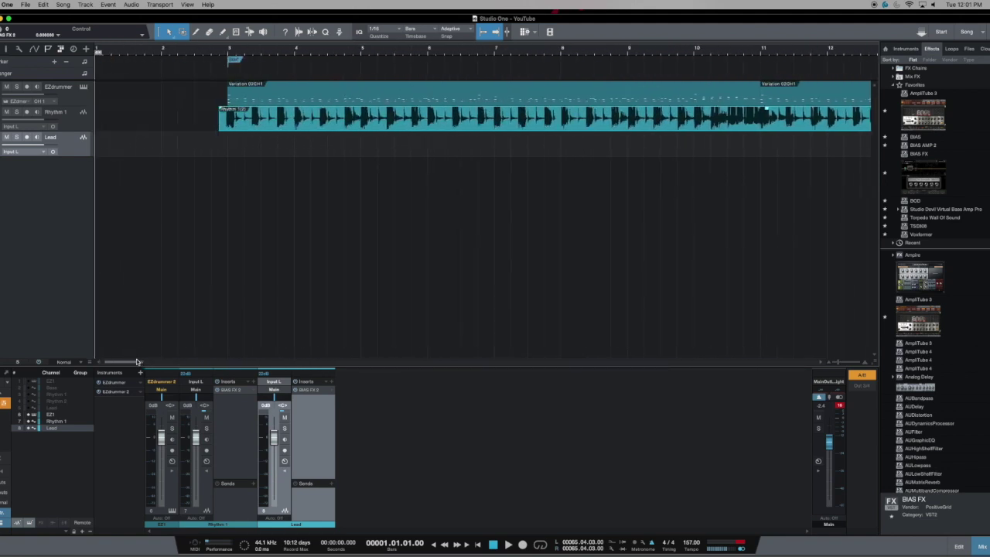
{"action": "left_click", "coordinate": [218, 128]}
{"action": "left_click_drag", "start_coordinate": [218, 127], "coordinate": [229, 127]}
{"action": "left_click", "coordinate": [228, 50]}
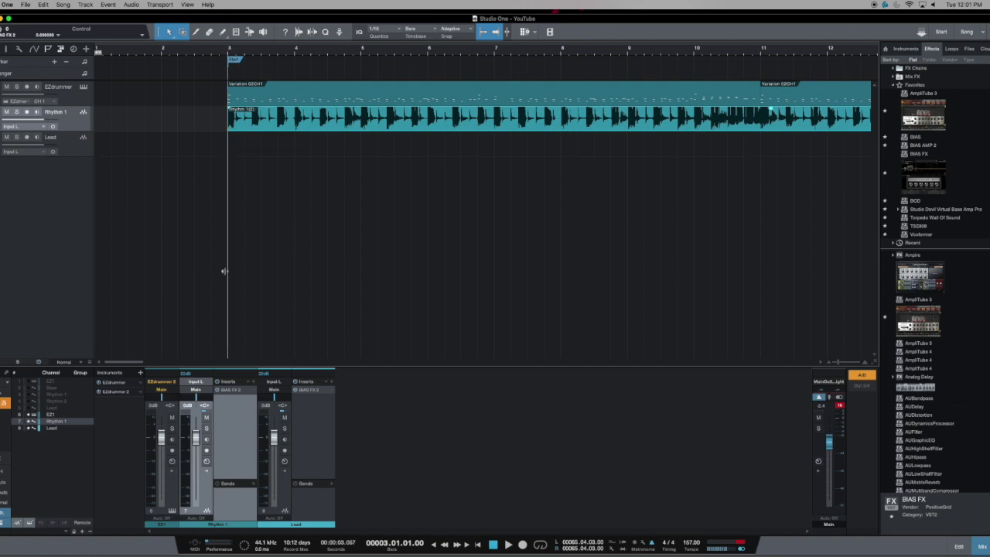
- Trim the end of the Rhythm 1 recording to bar 19, flush with the end of the drum part
{"action": "left_click_drag", "start_coordinate": [142, 362], "coordinate": [185, 361]}
{"action": "left_click_drag", "start_coordinate": [484, 126], "coordinate": [462, 126]}
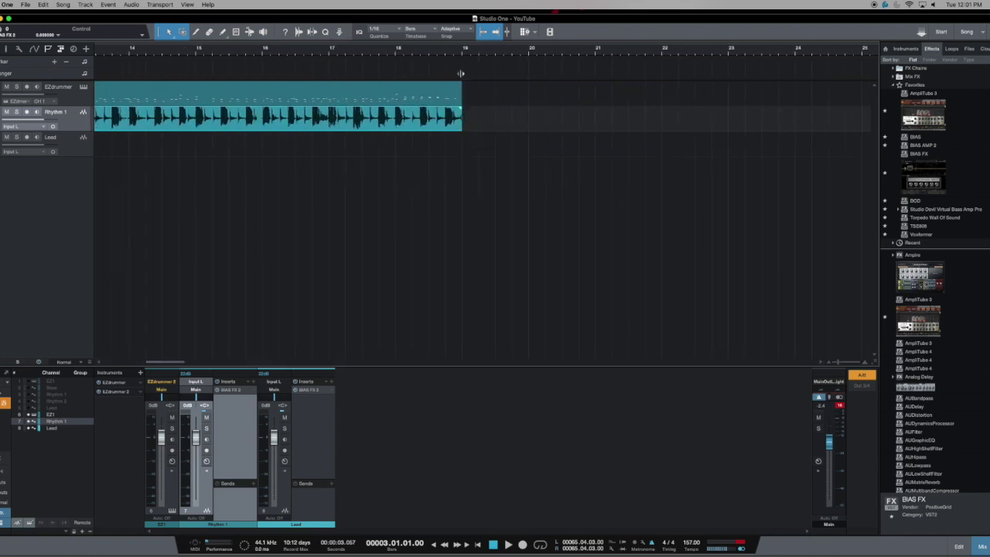
{"action": "left_click_drag", "start_coordinate": [183, 363], "coordinate": [153, 361]}
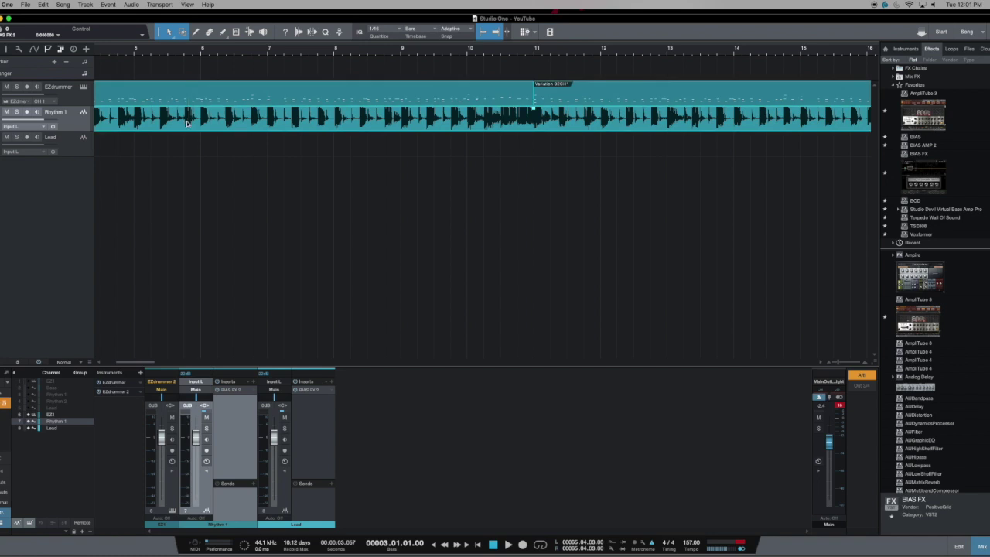
{"action": "left_click_drag", "start_coordinate": [152, 362], "coordinate": [186, 364]}
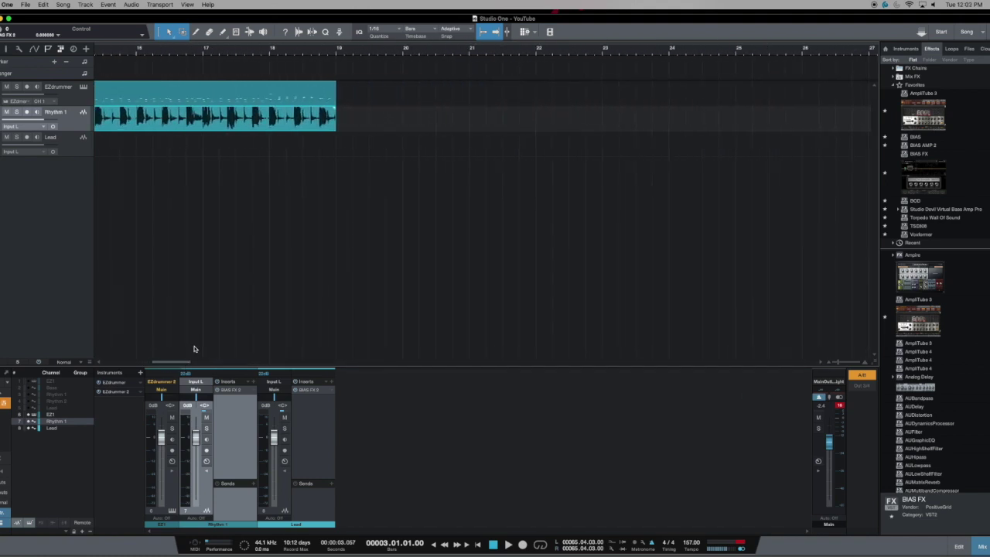
- Duplicate the EZdrummer drum events and the Rhythm 1 recording together three times end to end, extending both tracks to bar 67
{"action": "key", "text": "d"}
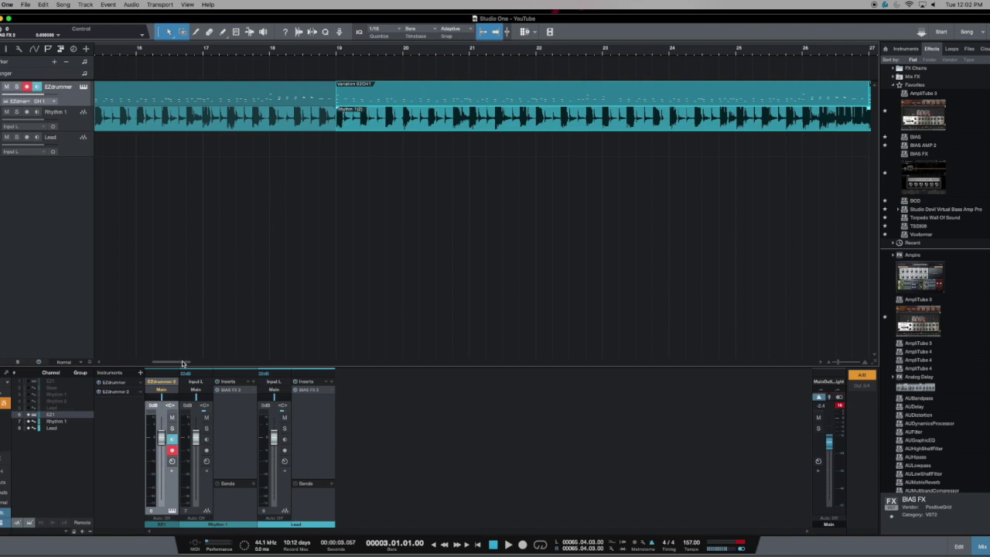
{"action": "left_click_drag", "start_coordinate": [181, 360], "coordinate": [229, 368]}
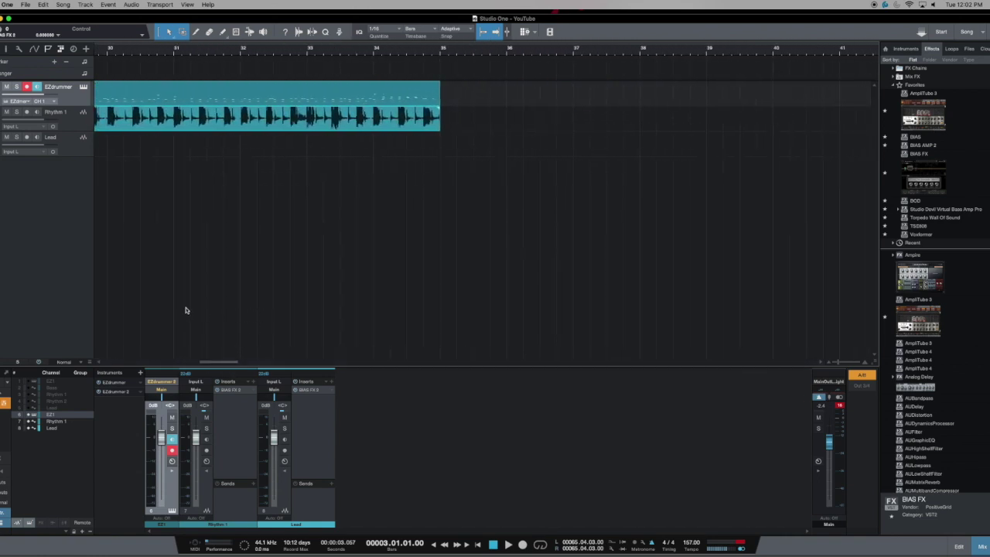
{"action": "key", "text": "d"}
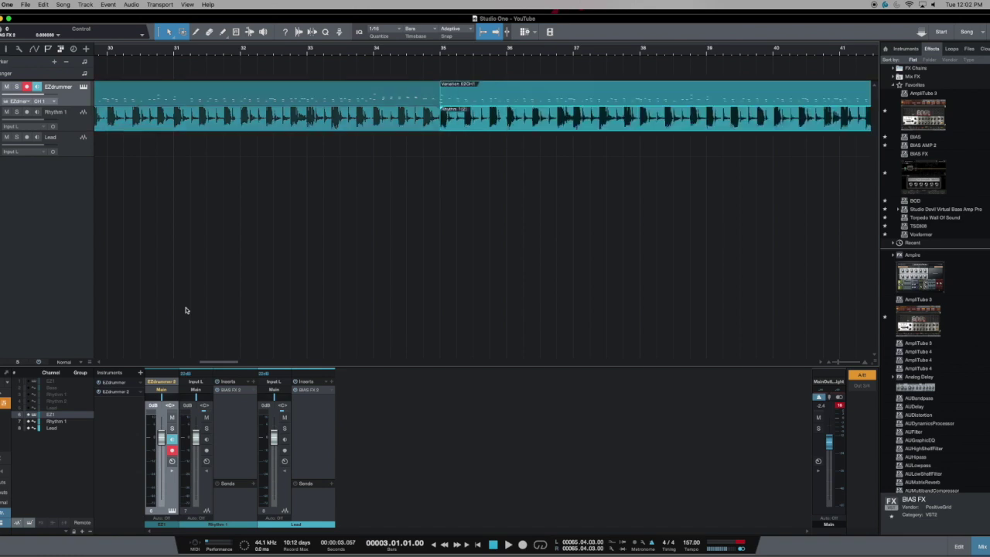
{"action": "left_click_drag", "start_coordinate": [222, 361], "coordinate": [279, 370]}
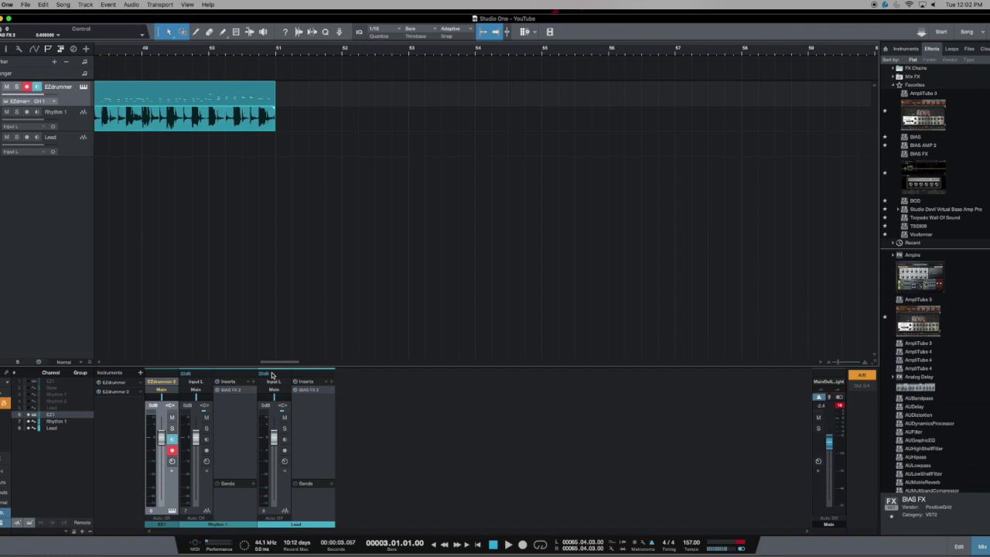
{"action": "key", "text": "ctrl+d"}
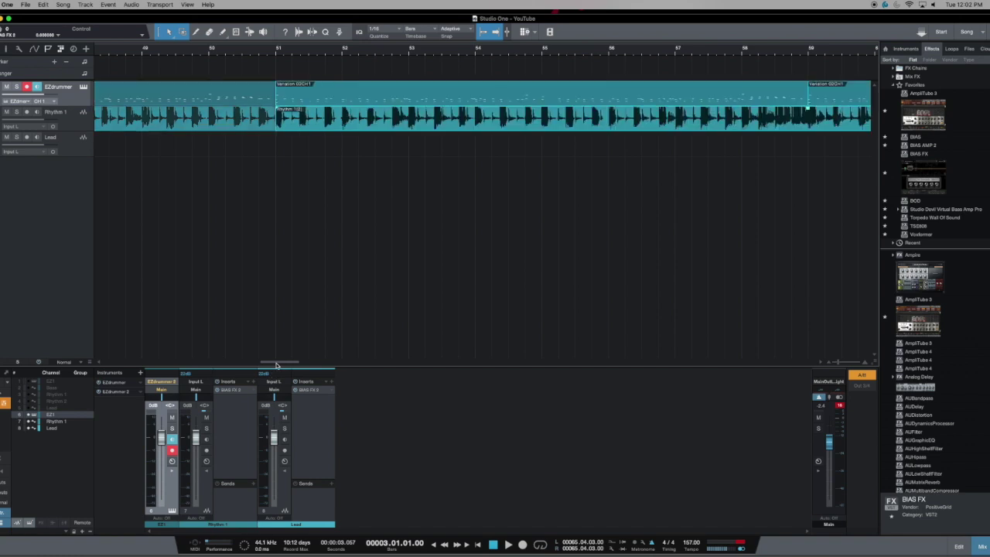
{"action": "left_click_drag", "start_coordinate": [276, 364], "coordinate": [312, 368]}
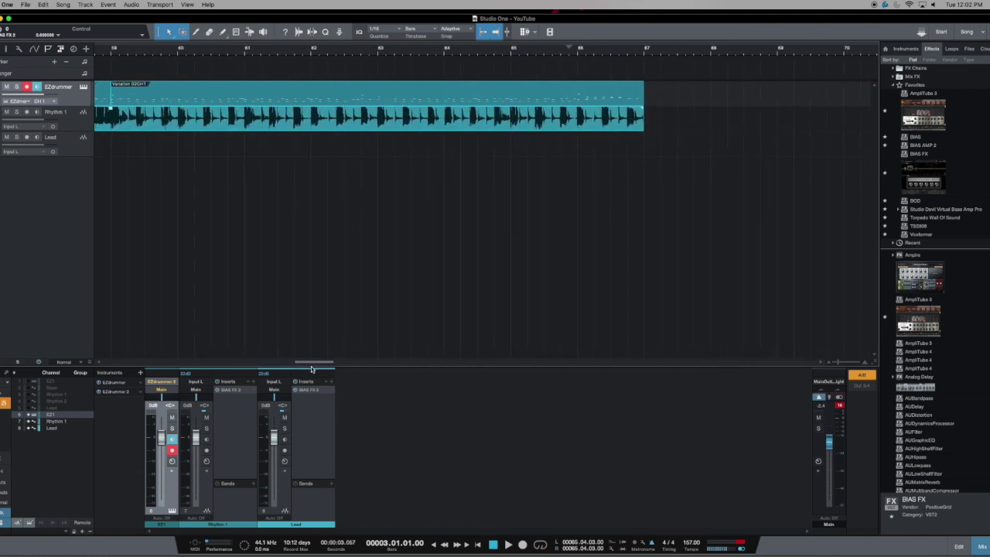